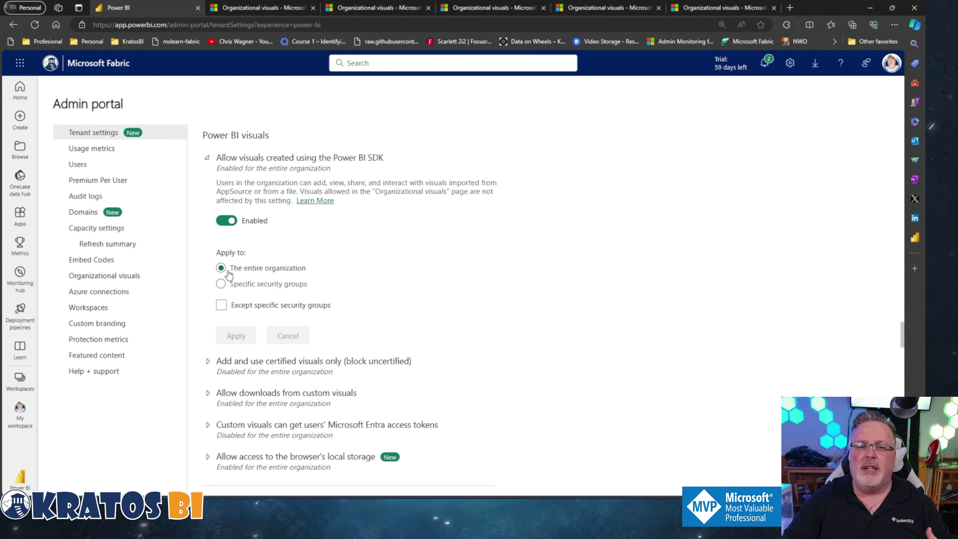
Try limiting "Allow visuals created using the Power BI SDK" to specific security groups, return to the entire organization, discard the changes and collapse the setting.
click(221, 284)
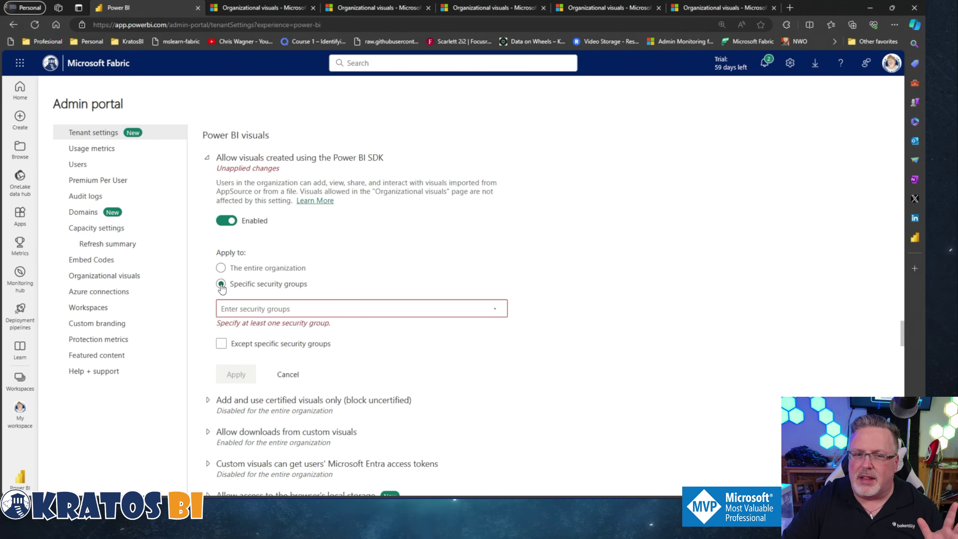
click(221, 268)
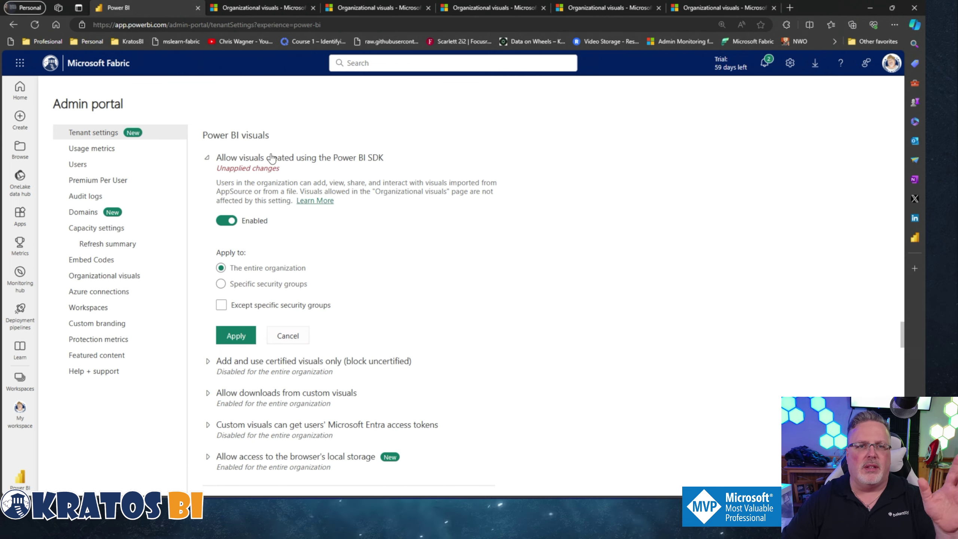
key(ctrl+Tab)
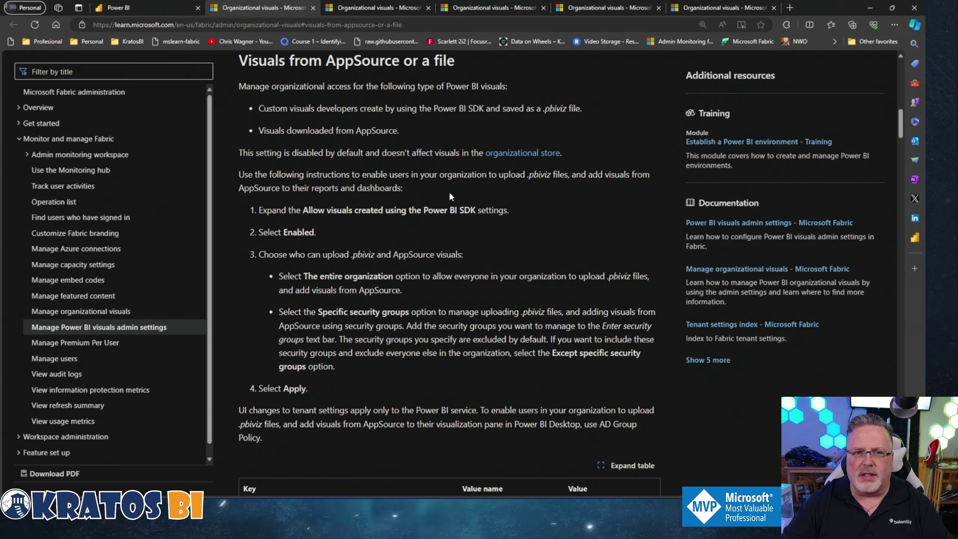
click(139, 7)
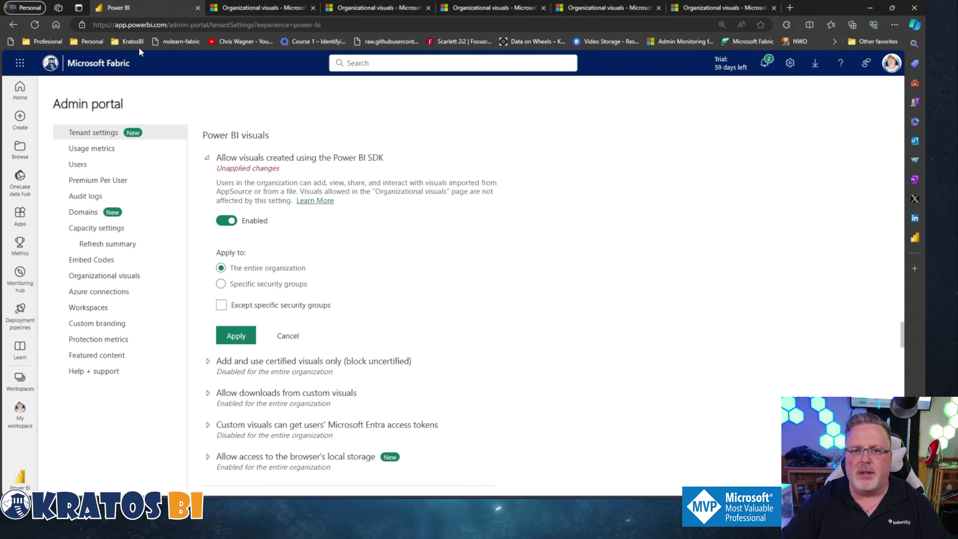
click(208, 160)
click(208, 160)
click(288, 335)
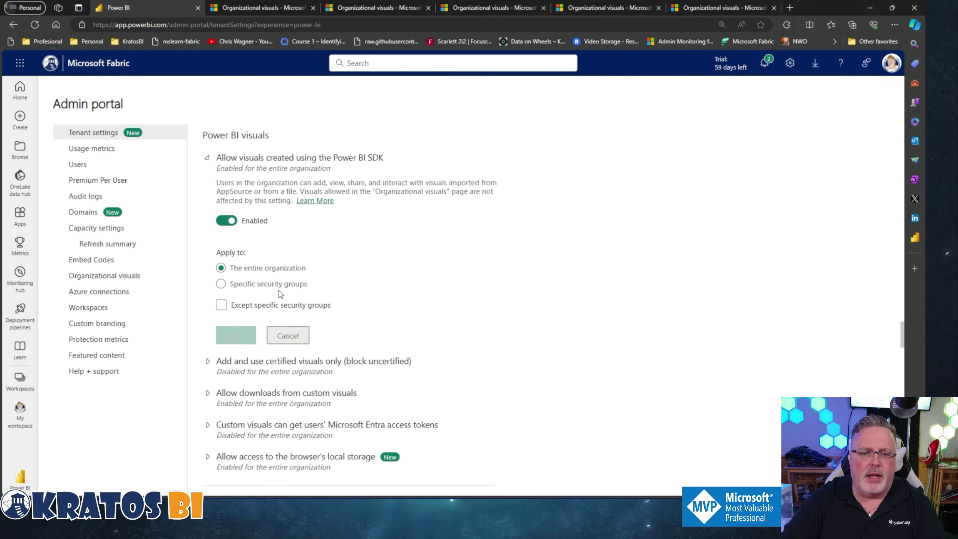
click(212, 162)
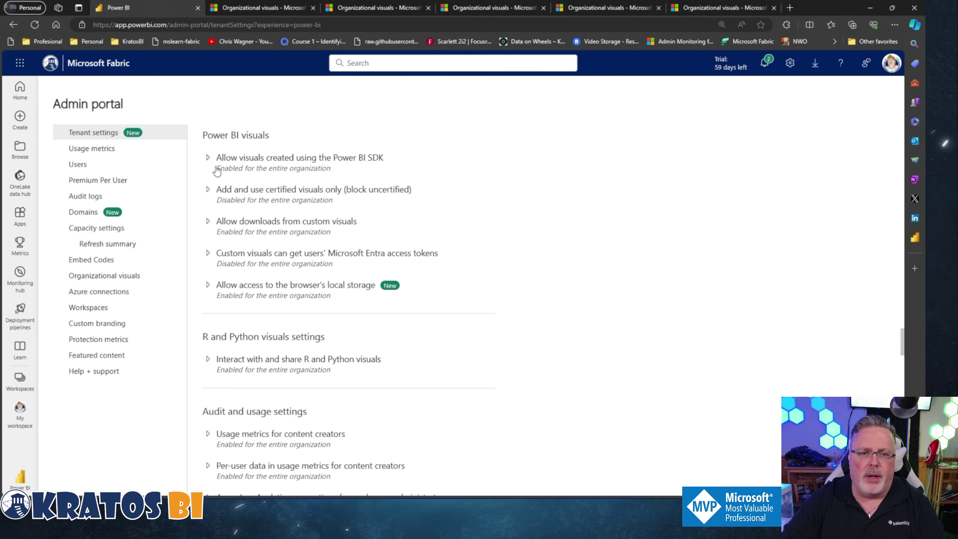
Try enabling "Add and use certified visuals only (block uncertified)", discard the change and collapse the setting.
click(208, 190)
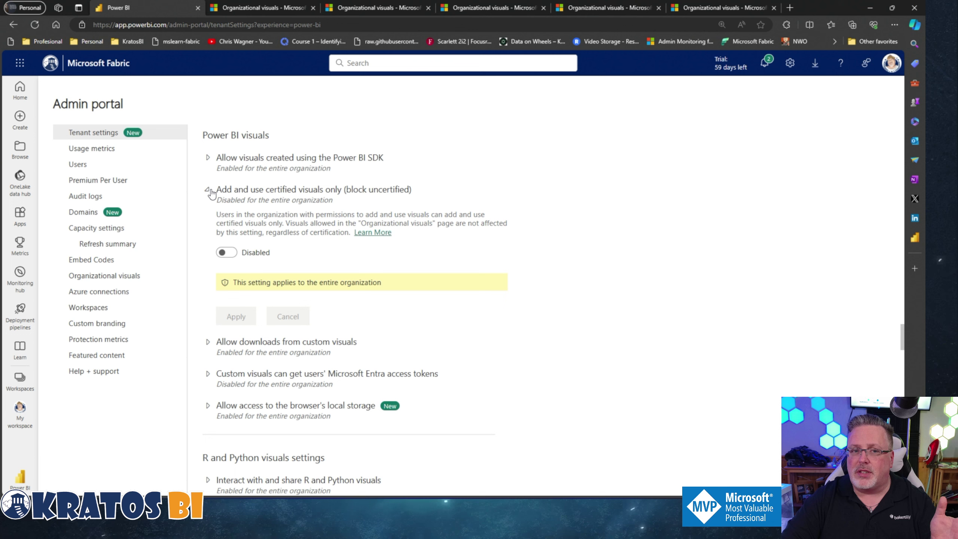
click(229, 254)
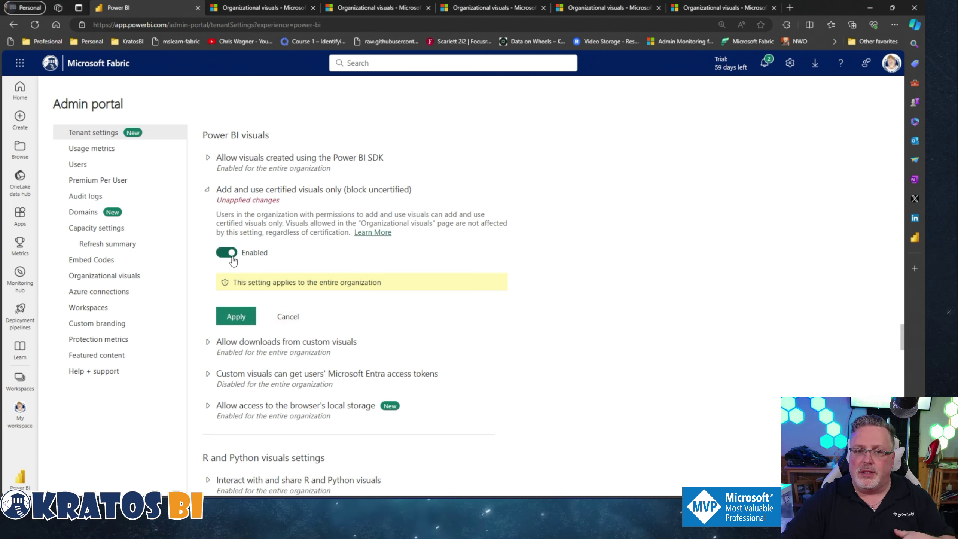
click(229, 253)
click(287, 316)
click(209, 192)
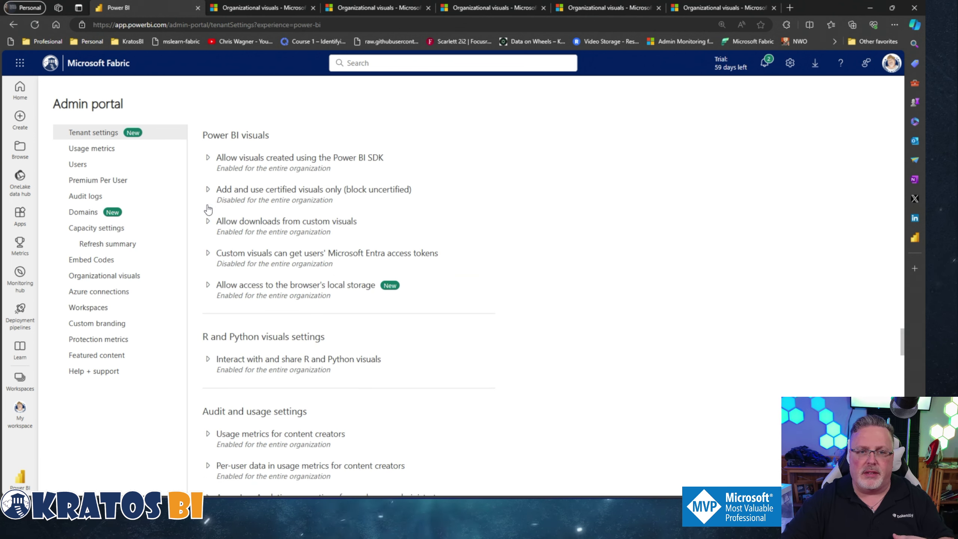
Review the options of "Allow downloads from custom visuals", collapse it, and expand the setting for custom visuals getting users' Microsoft Entra access tokens.
click(206, 224)
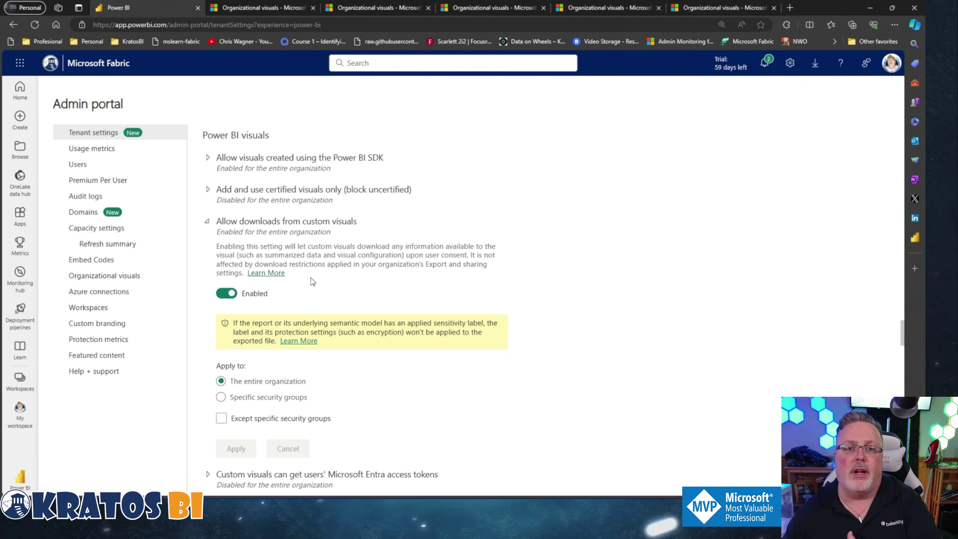
click(216, 229)
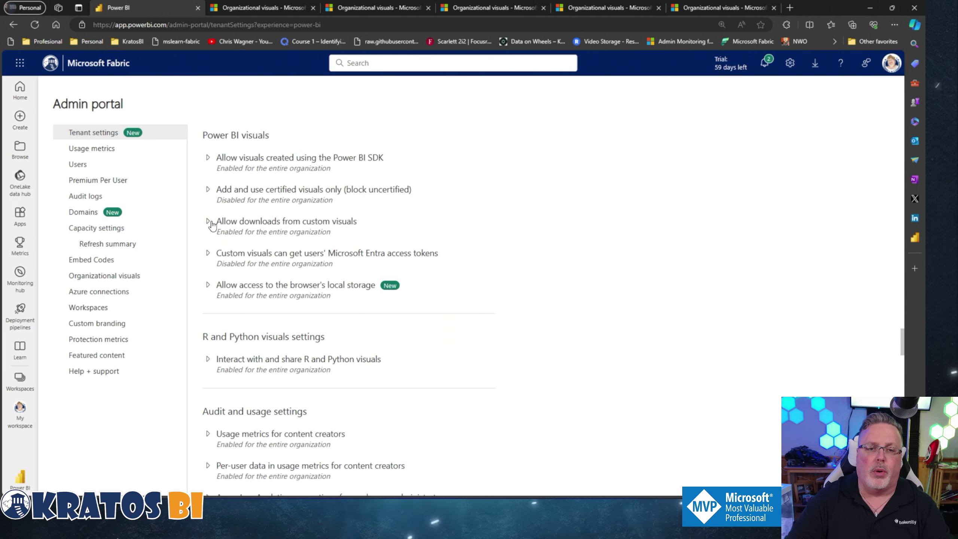
click(207, 254)
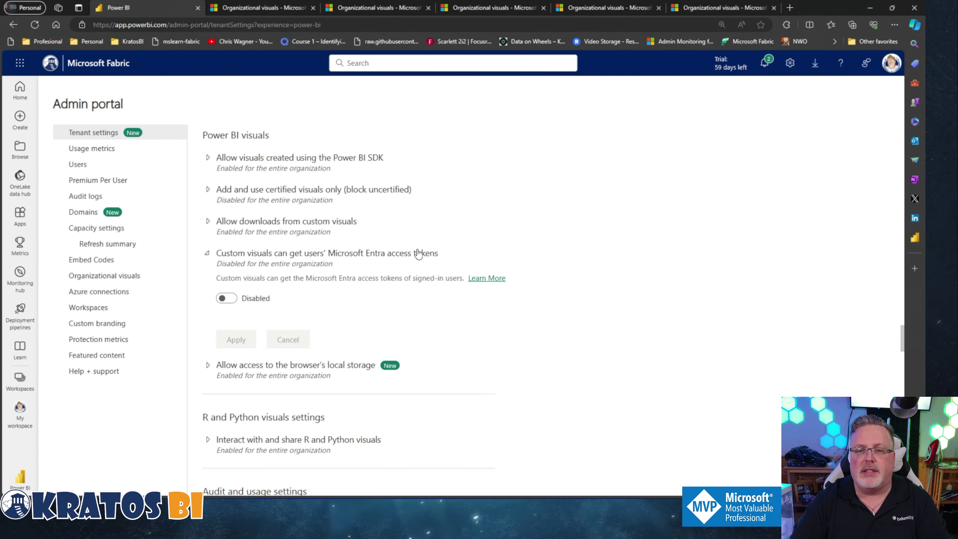
scroll(428, 255, up, 1)
Read the "Obtain Microsoft Entra access token" section of the Microsoft Learn article, return to the admin portal and collapse the access tokens setting.
click(493, 11)
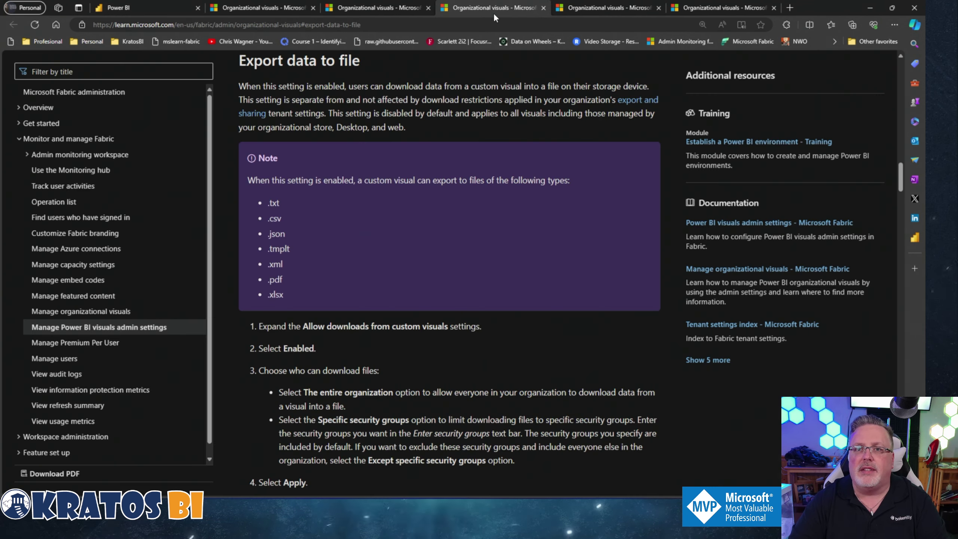
click(597, 14)
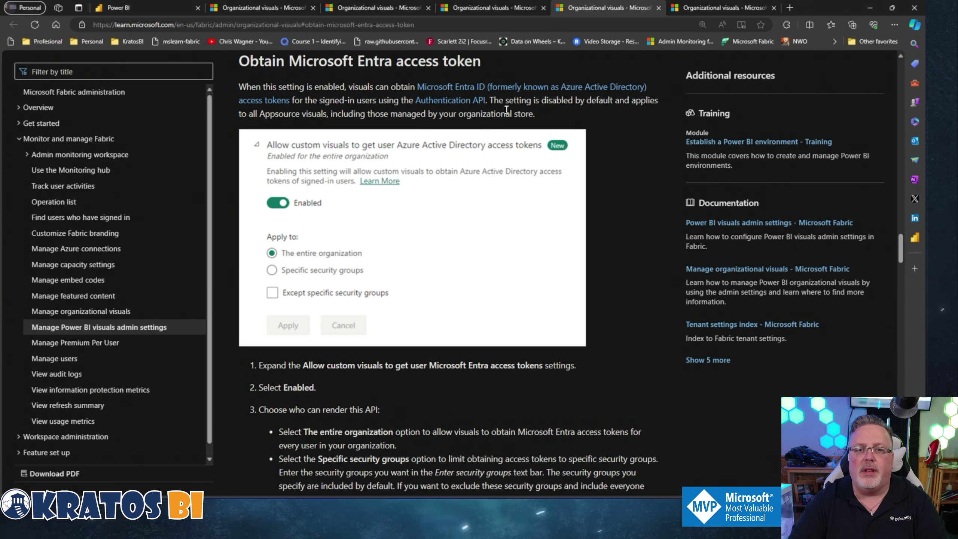
scroll(355, 224, down, 1)
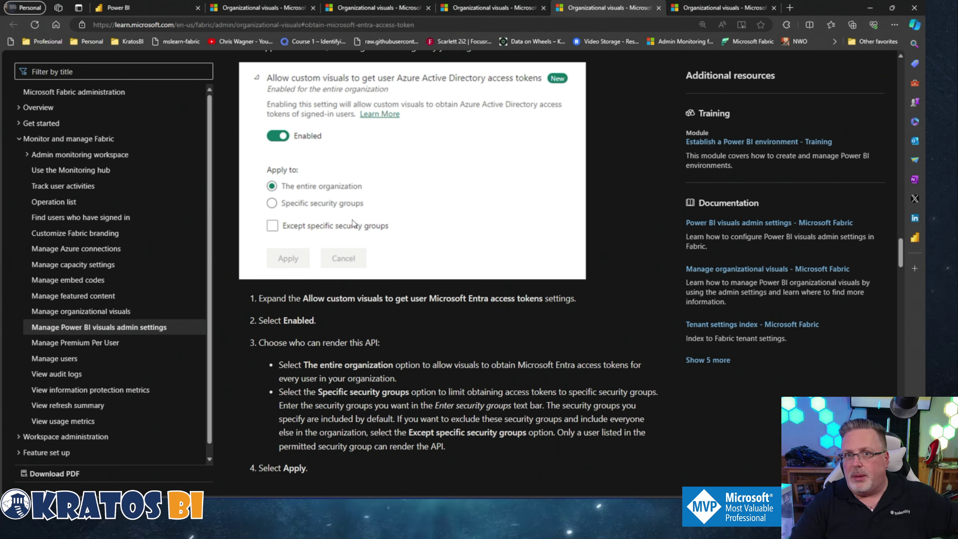
scroll(310, 216, down, 5)
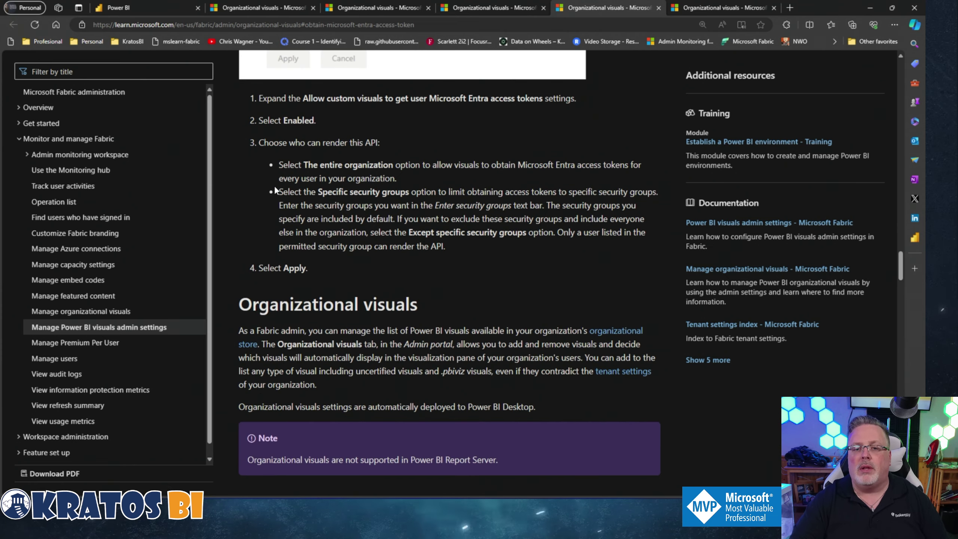
scroll(274, 186, up, 3)
click(152, 6)
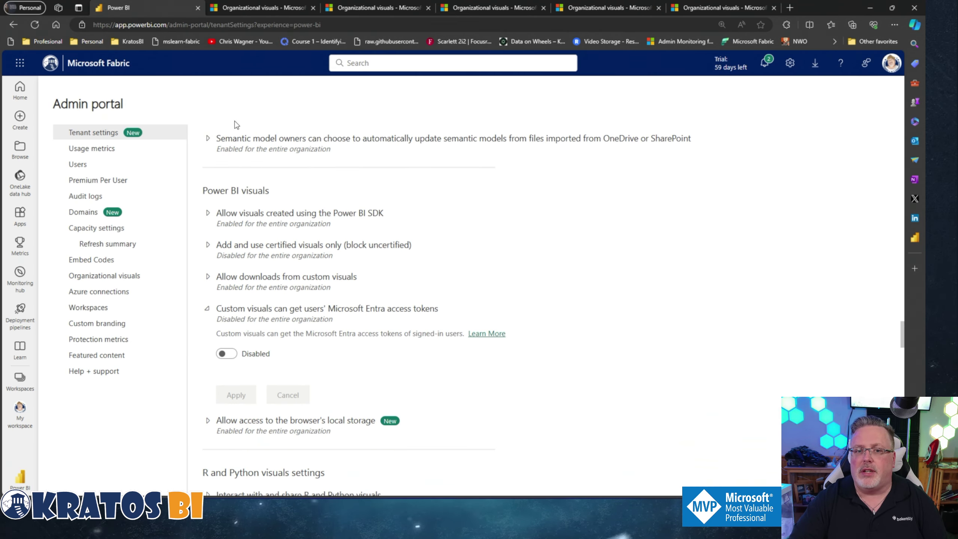
click(207, 310)
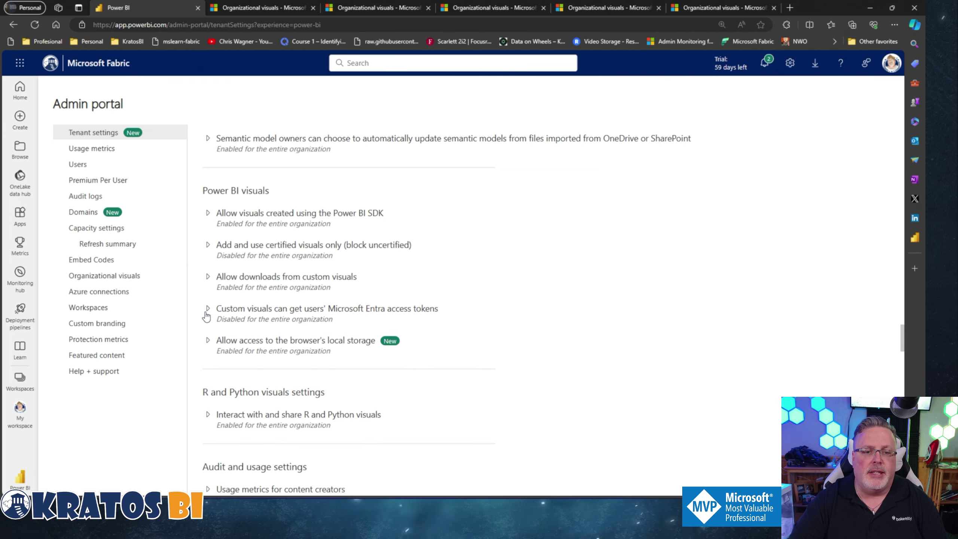
Expand "Allow access to the browser's local storage" and examine the Local storage section of the Microsoft Learn article on Power BI visuals admin settings.
click(211, 350)
scroll(205, 344, down, 3)
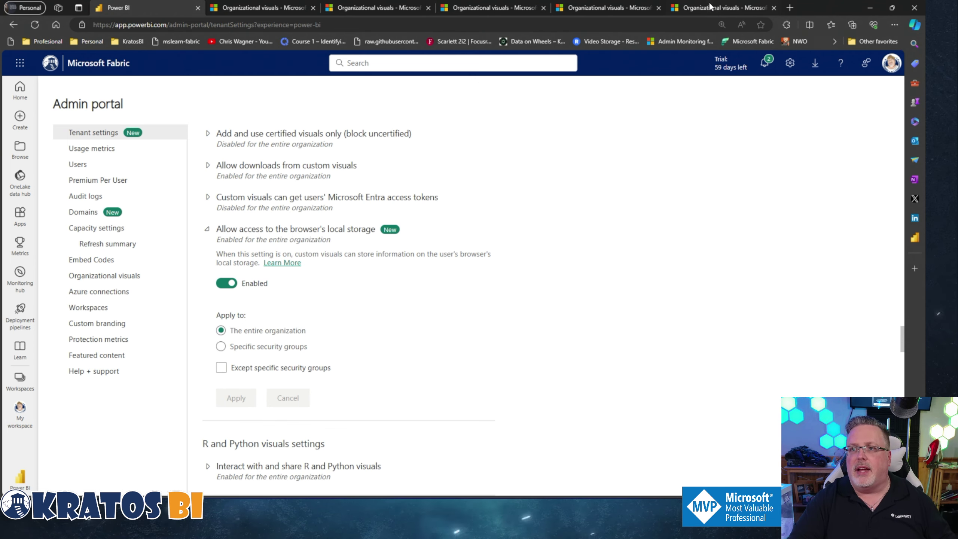
click(691, 7)
scroll(516, 256, down, 1)
scroll(510, 253, up, 2)
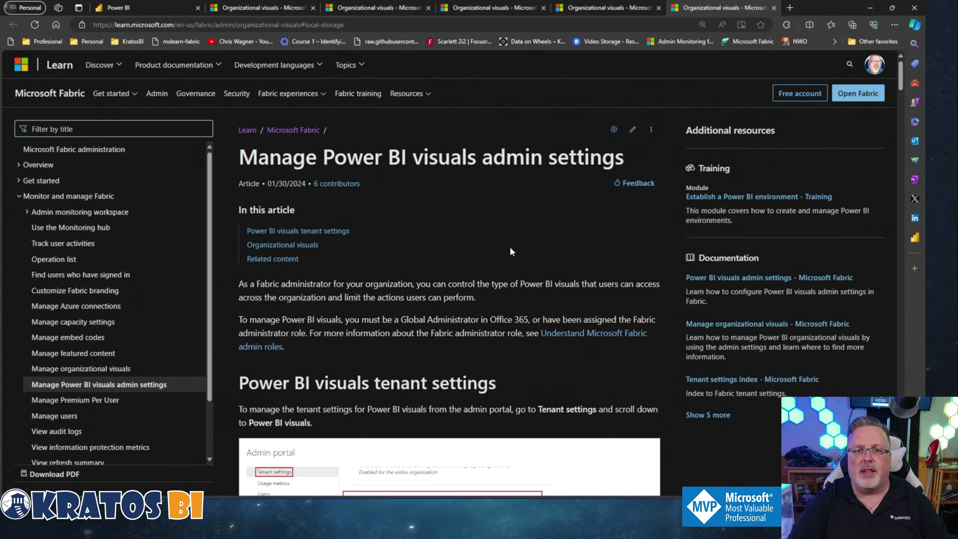
scroll(510, 252, down, 15)
scroll(509, 248, down, 8)
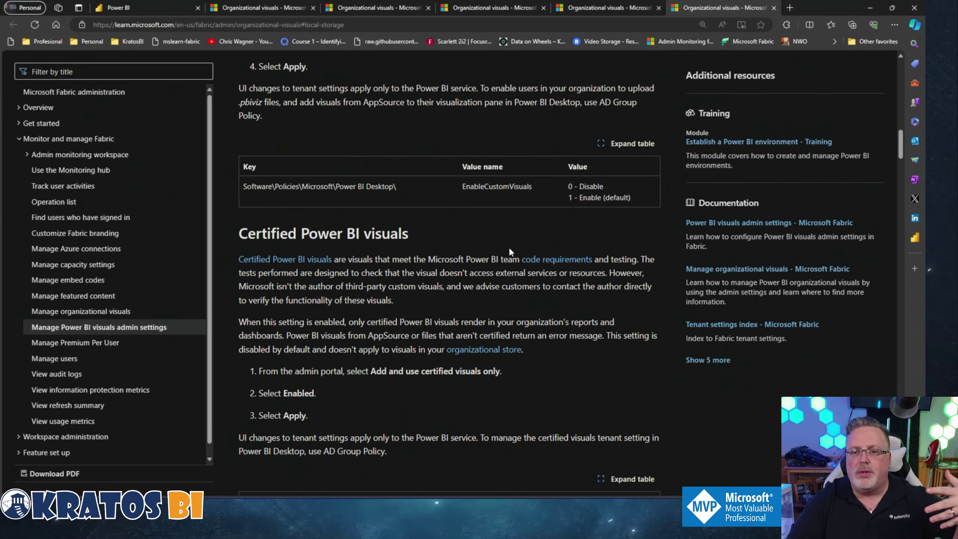
scroll(509, 246, down, 6)
scroll(509, 249, down, 15)
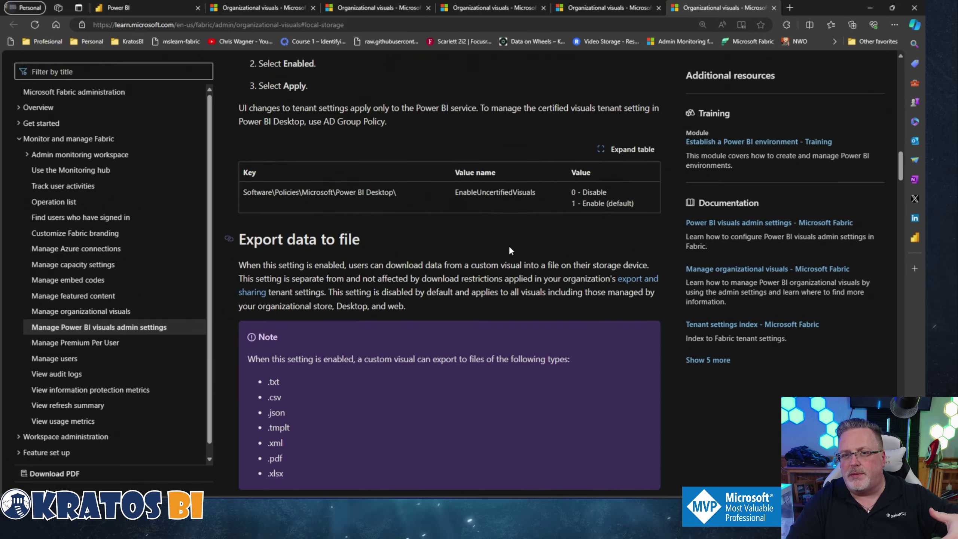
scroll(509, 248, down, 5)
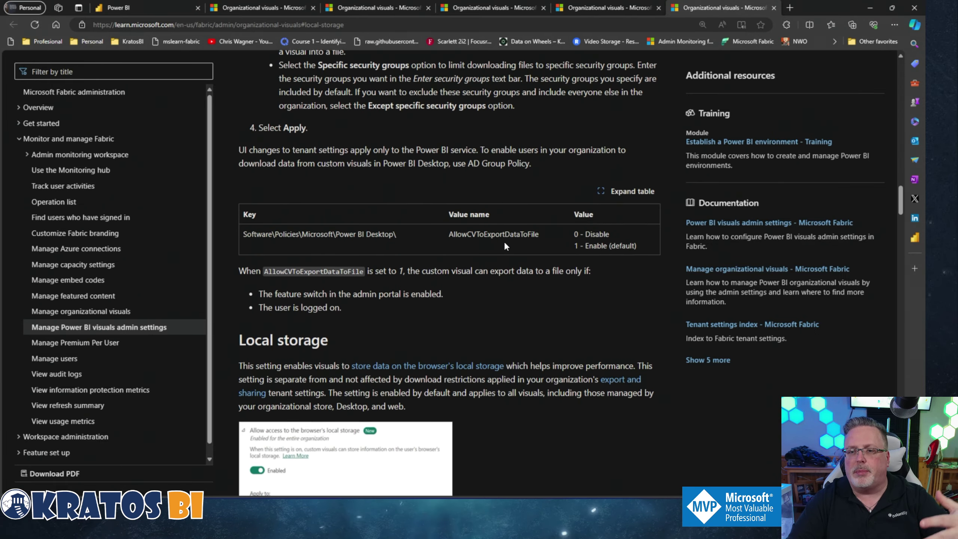
Return to the tenant settings in the admin portal and collapse "Allow access to the browser's local storage".
click(617, 8)
click(118, 7)
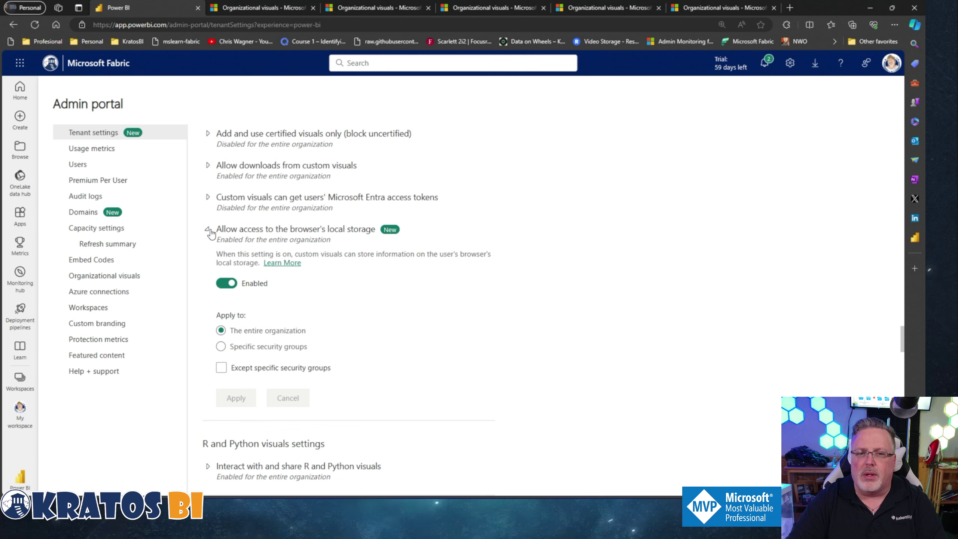
click(208, 231)
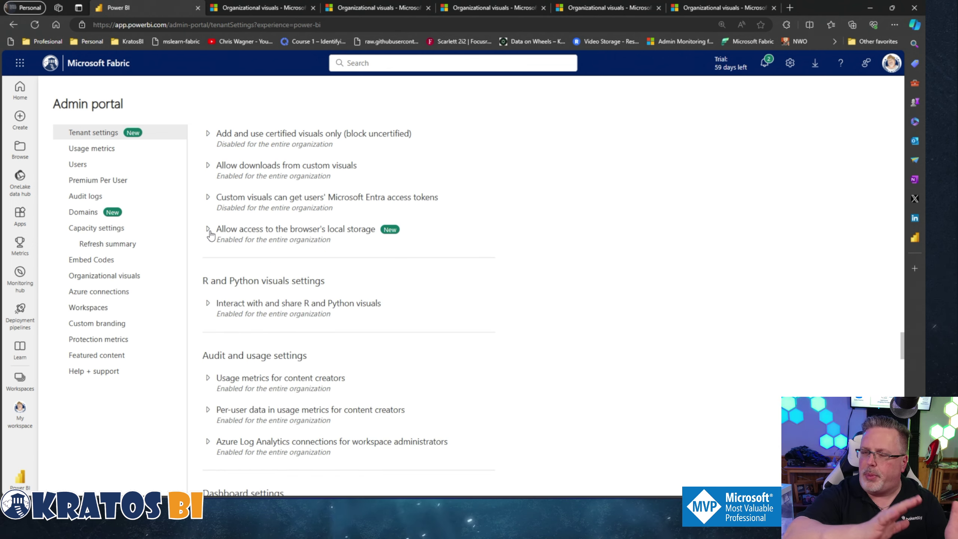